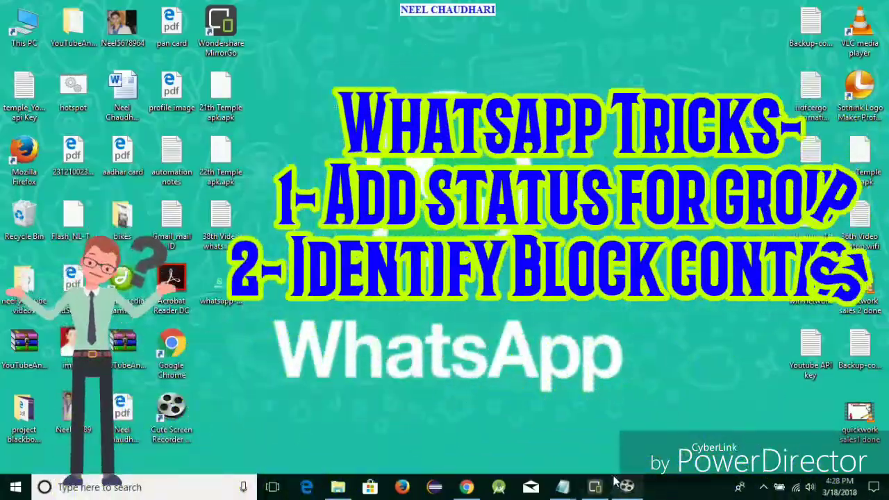
# - Open the "38th Video whatsapp tricks -B" notes to view the planned steps, and minimise them
pyautogui.moveTo(590, 489)
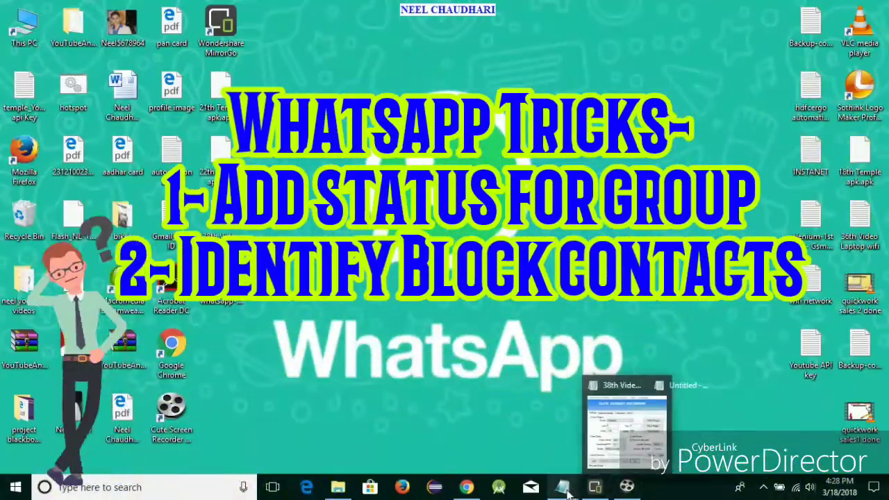
pyautogui.click(506, 464)
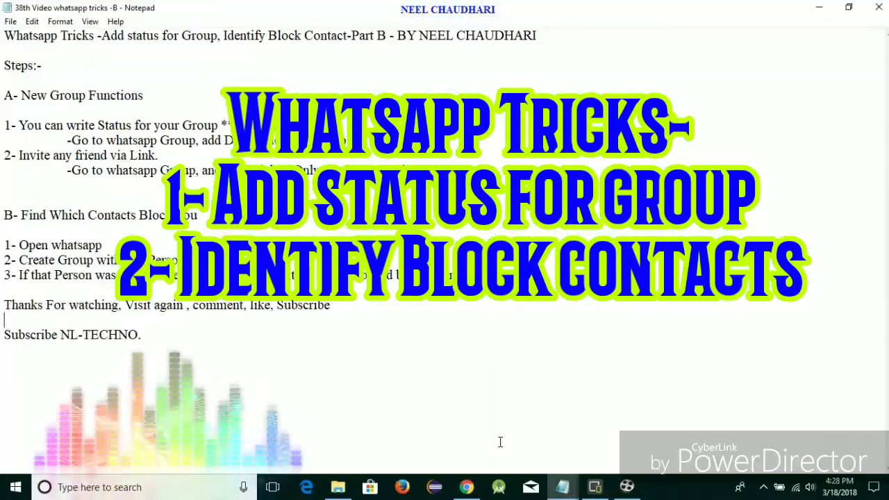
pyautogui.click(820, 8)
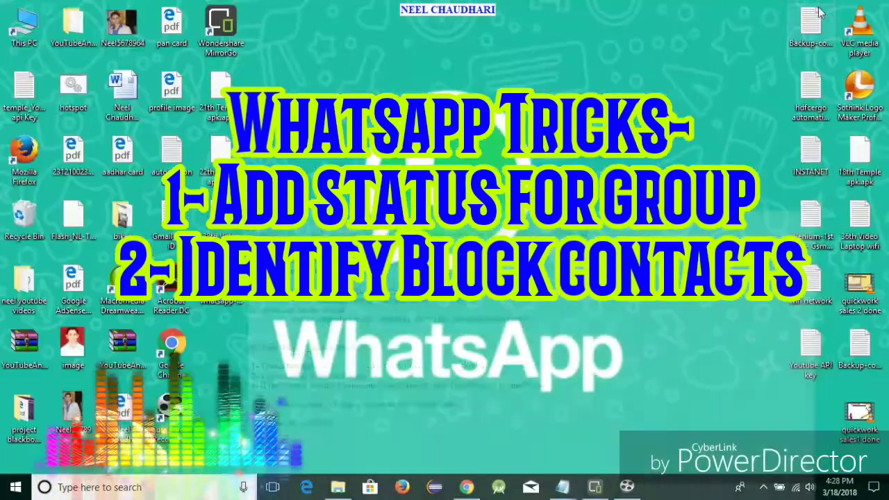
# - Switch to the blank Notepad page with the mirrored phone and open the info page of New Group in WhatsApp
pyautogui.moveTo(571, 486)
pyautogui.click(608, 445)
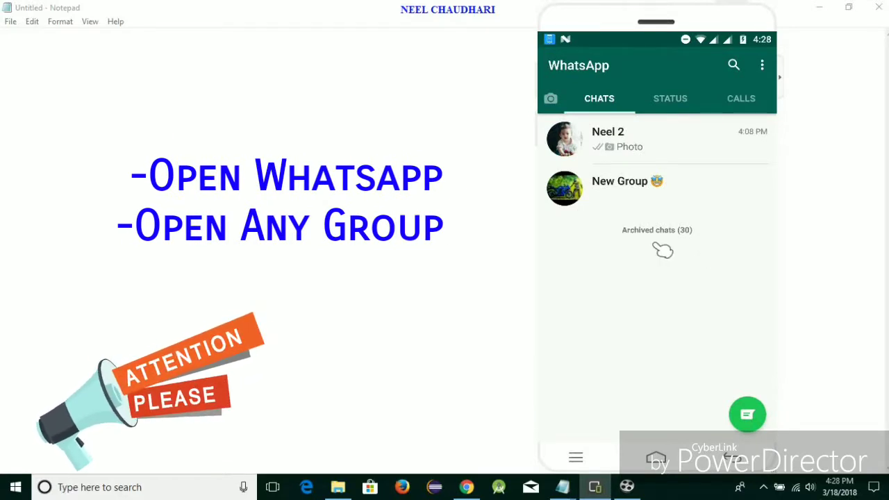
pyautogui.click(648, 200)
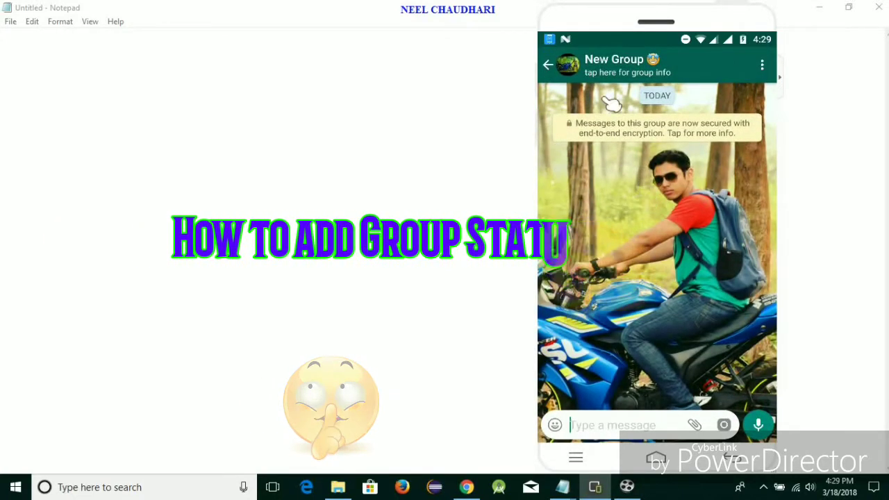
pyautogui.click(648, 75)
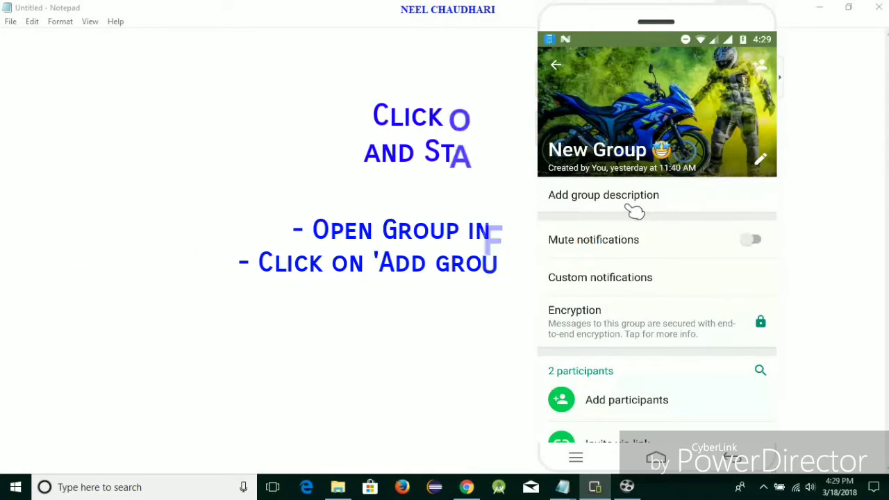
# - Add a group description made of the star-eyed and hugging-face emojis, save it and return to the group chat
pyautogui.click(663, 200)
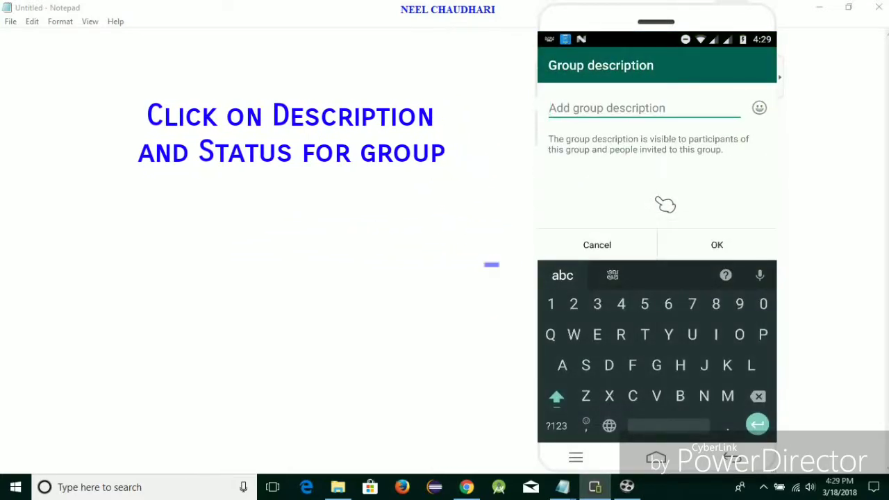
pyautogui.click(759, 108)
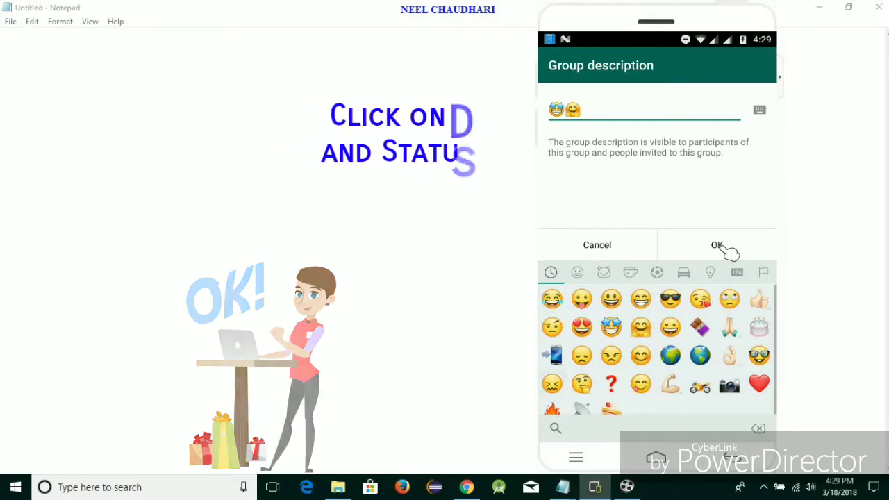
pyautogui.click(721, 248)
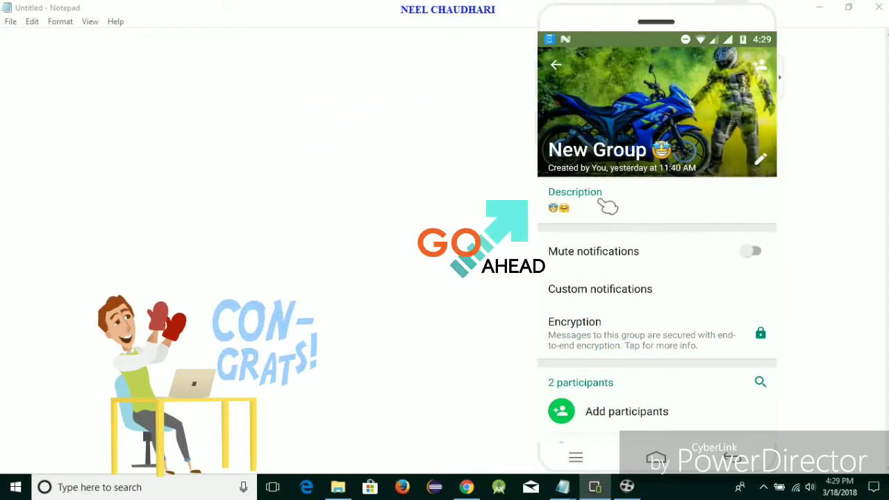
pyautogui.rightClick(603, 202)
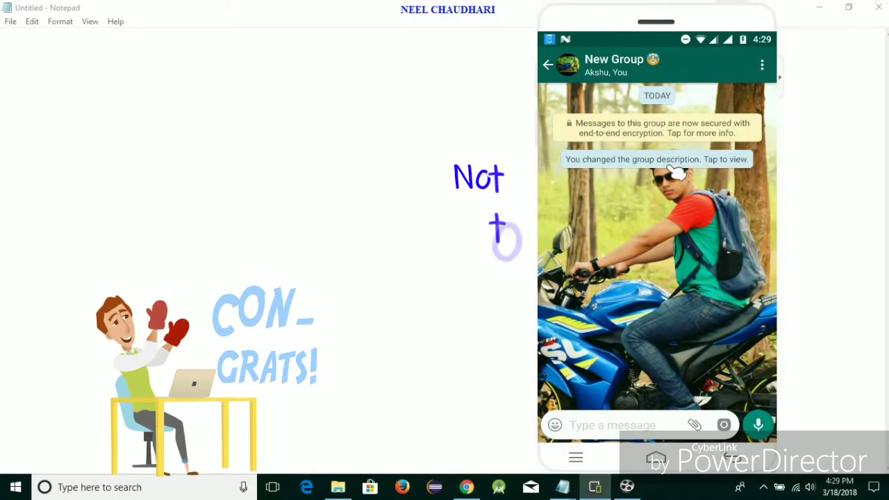
# - Reopen the New Group info and open its invite link options below the participants heading
pyautogui.click(736, 173)
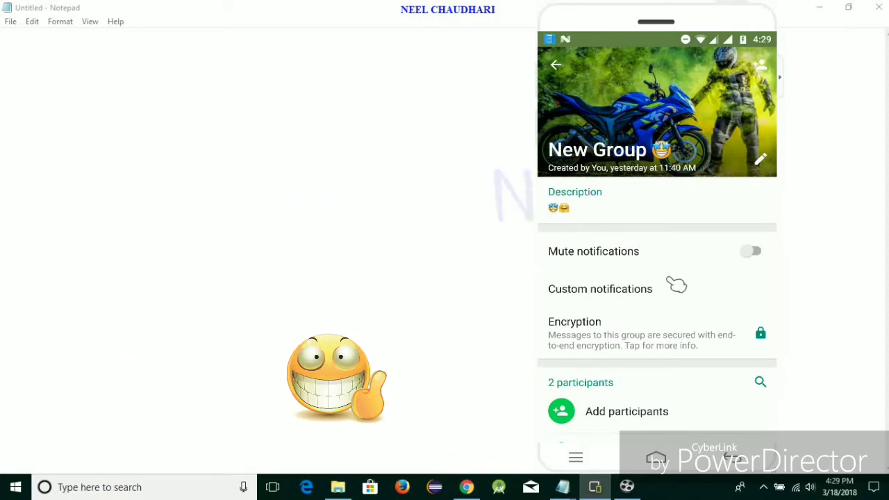
pyautogui.scroll(-5, 675, 284)
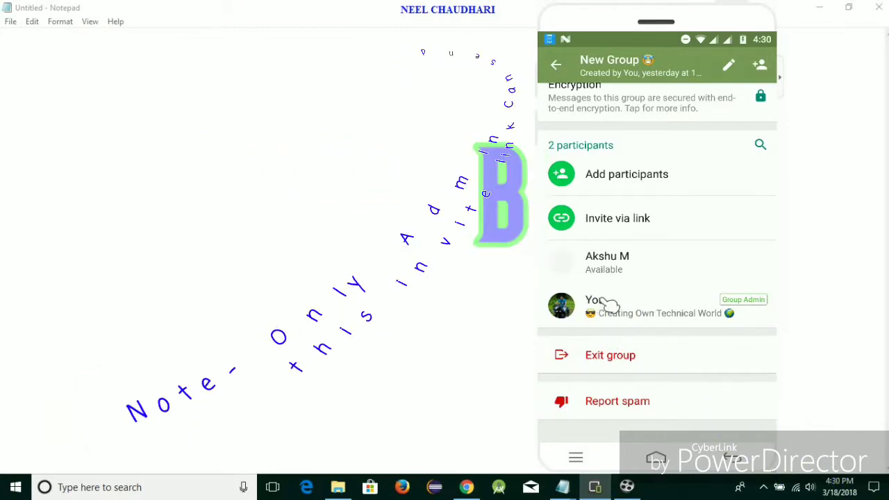
pyautogui.click(627, 221)
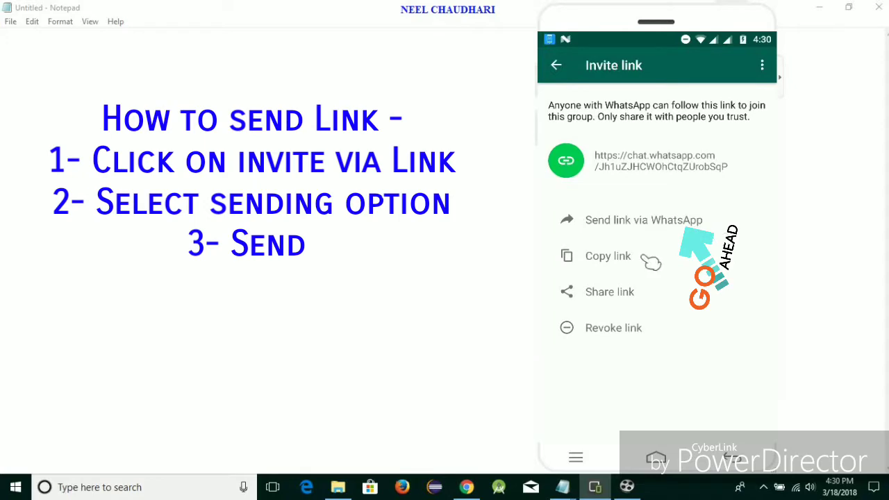
# - Send the group invite link via WhatsApp to the contact for the second phone number, found by name
pyautogui.click(685, 232)
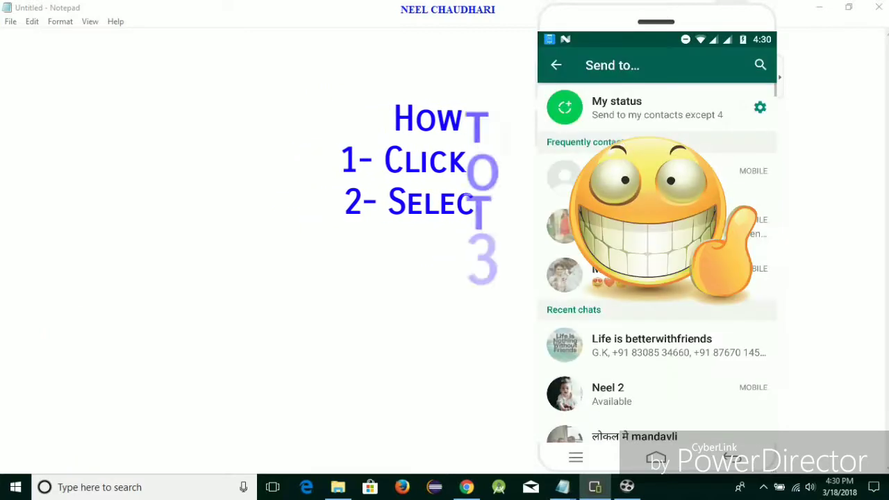
pyautogui.click(761, 65)
pyautogui.write('neel')
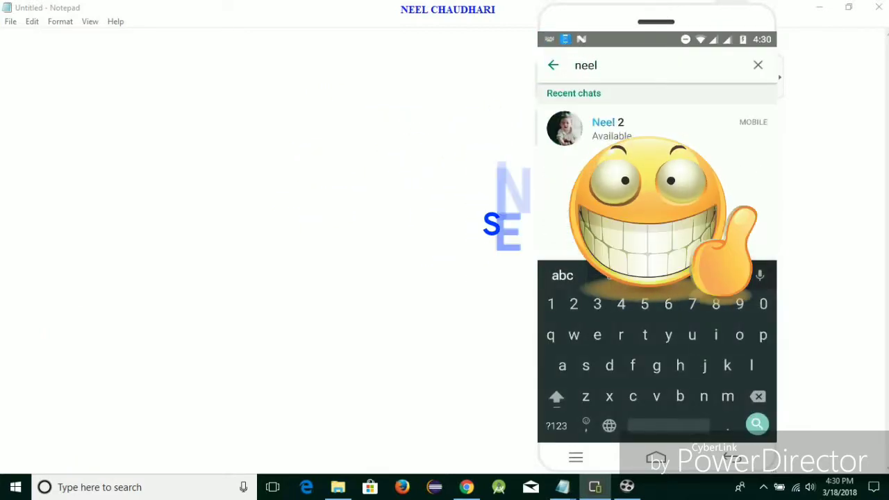
pyautogui.click(649, 132)
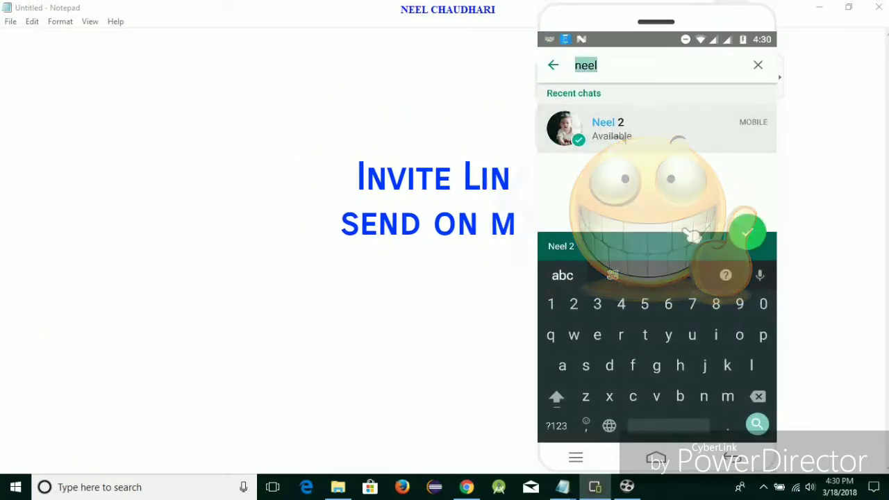
pyautogui.click(747, 232)
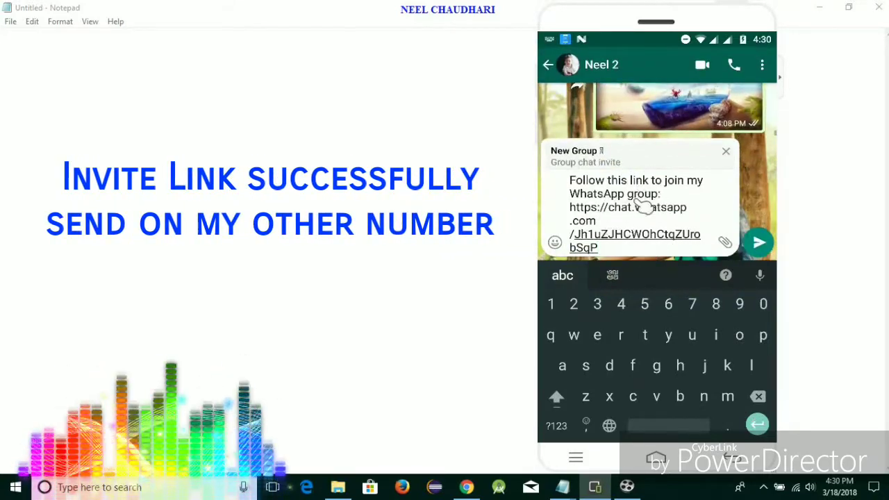
pyautogui.press('Return')
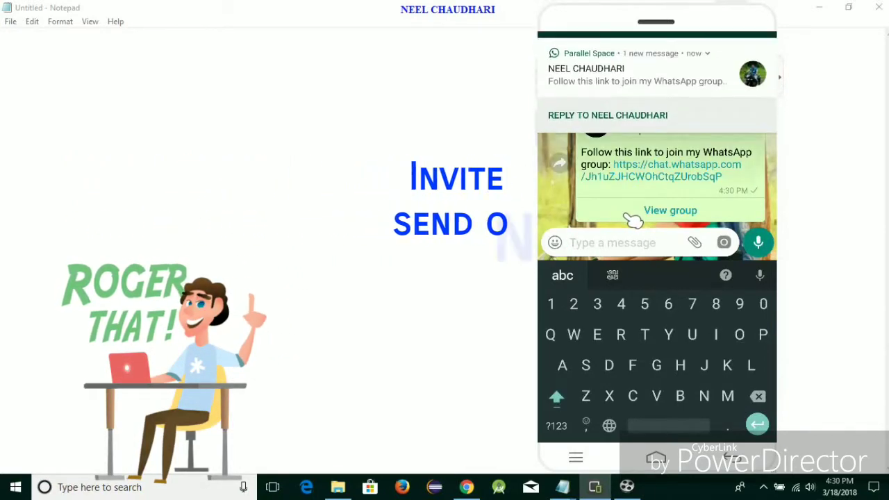
# - Leave the chat, open the invite message in the recipient's WhatsApp account and join New Group from it
pyautogui.rightClick(628, 216)
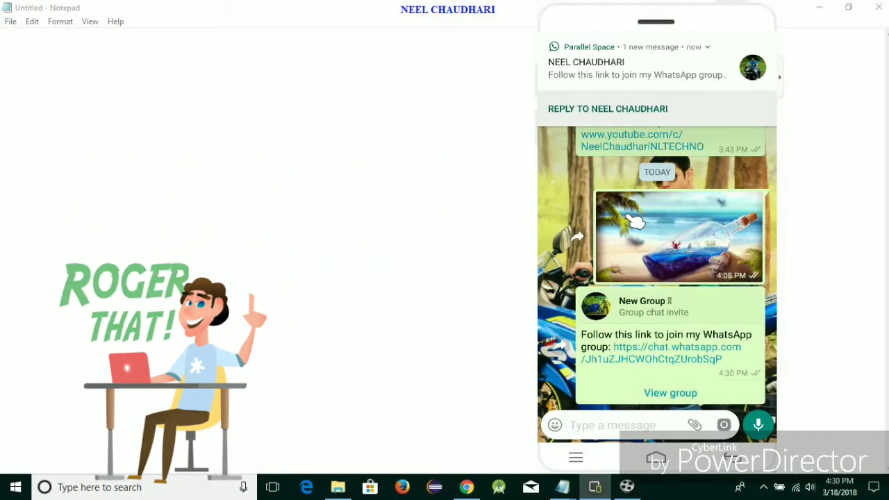
pyautogui.rightClick(635, 222)
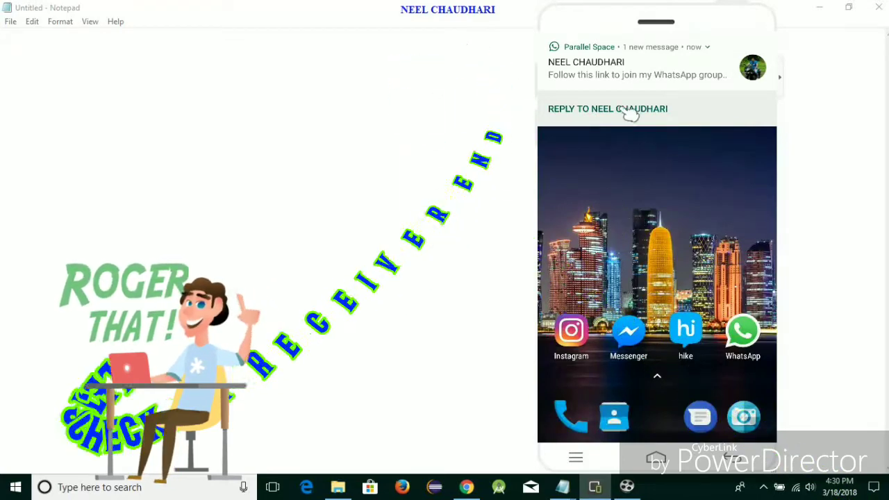
pyautogui.rightClick(646, 141)
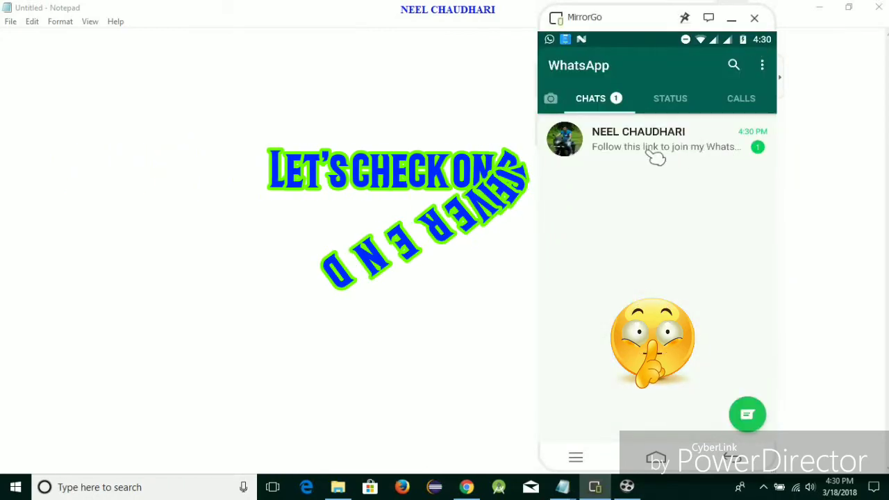
pyautogui.click(703, 148)
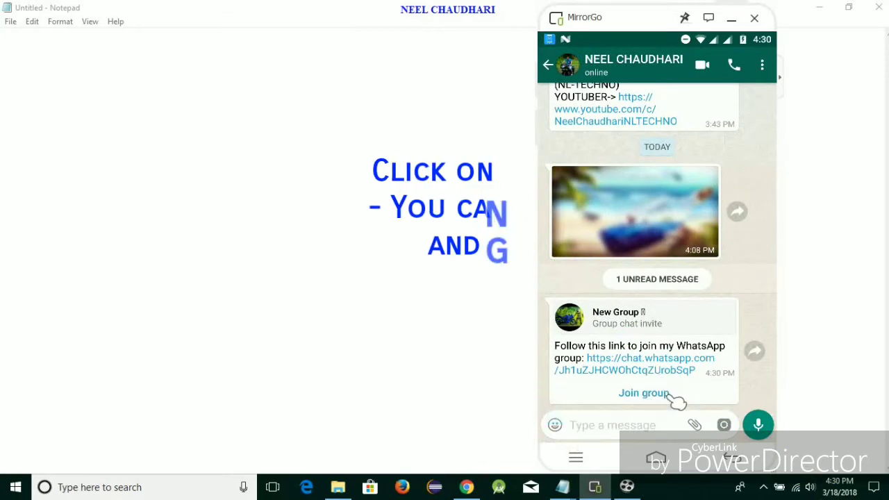
pyautogui.click(671, 396)
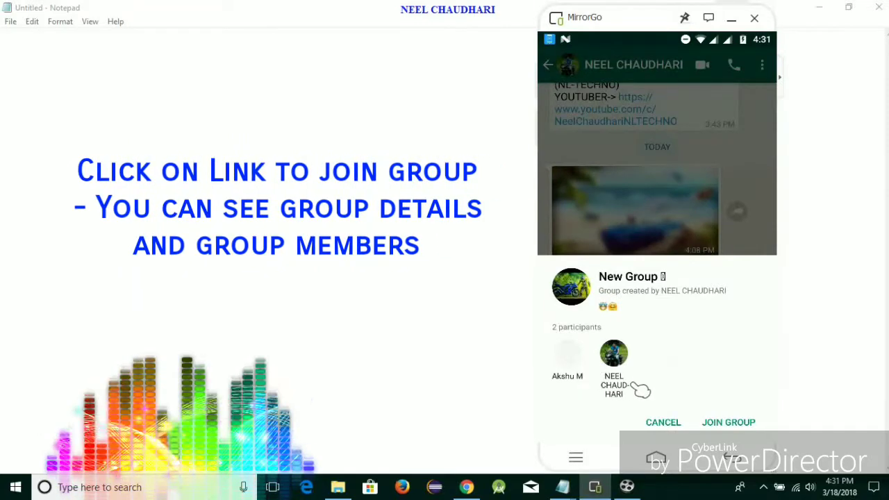
pyautogui.click(746, 428)
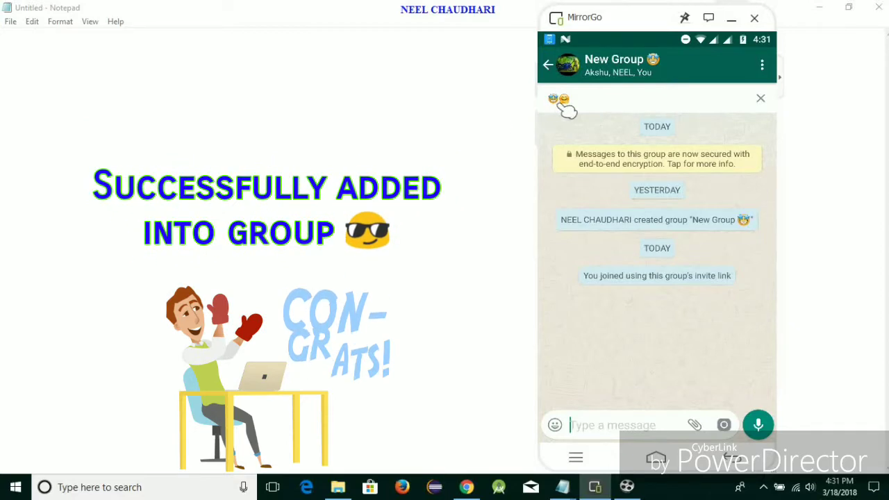
# - View the joined group's description and participants in its info page, and return to the phone's home screen
pyautogui.click(696, 136)
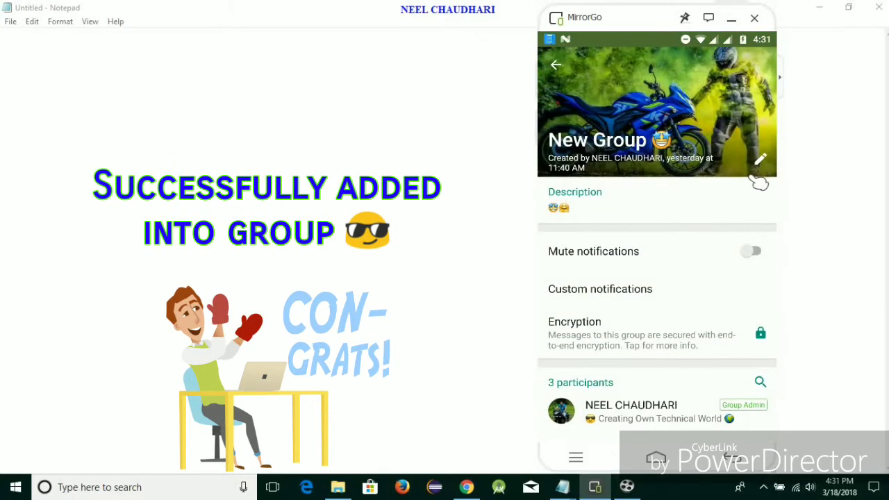
pyautogui.press('Escape')
pyautogui.press('Escape')
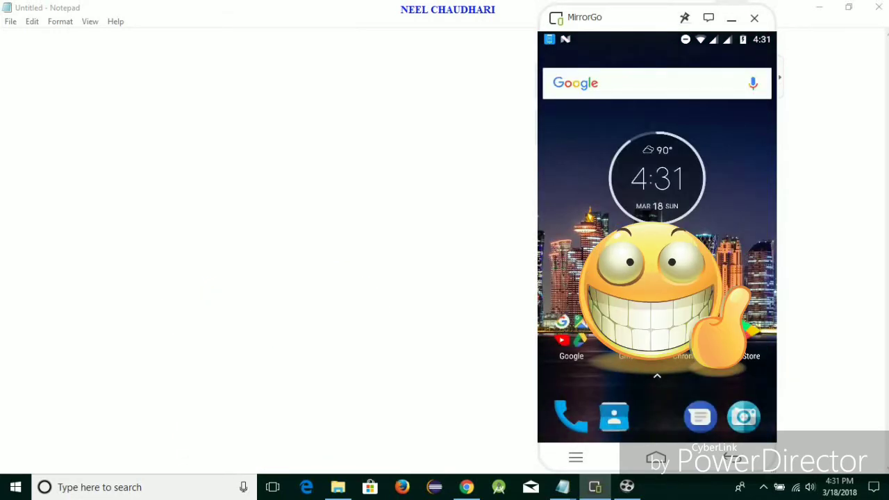
# - Create a new WhatsApp group named "Grp" with the contact suspected of blocking as its only added participant
pyautogui.moveTo(744, 282); pyautogui.dragTo(698, 278)
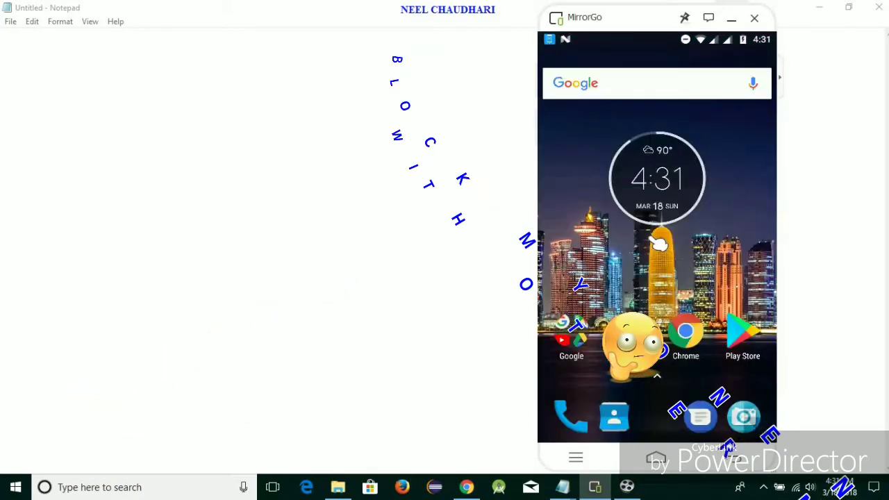
pyautogui.click(757, 321)
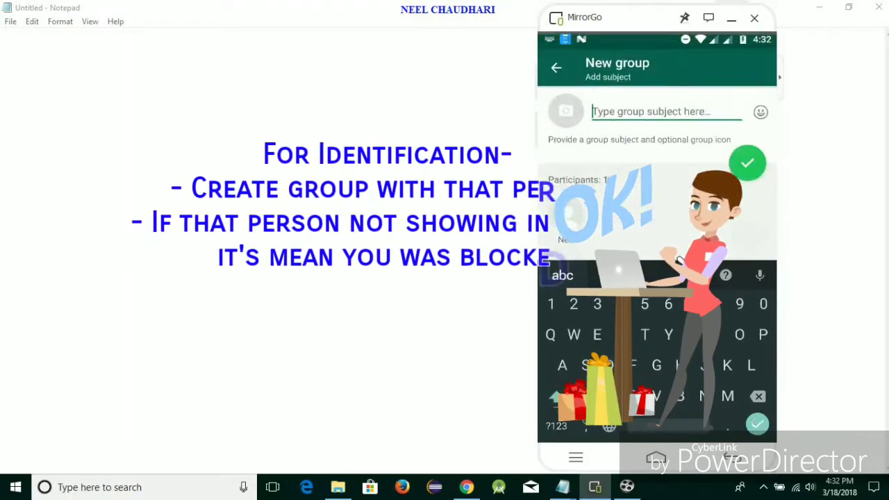
pyautogui.write('G')
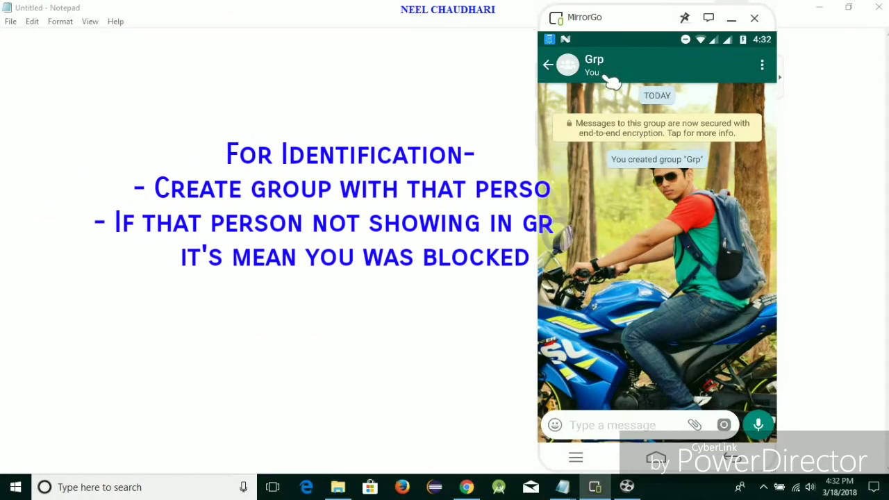
# - Check the participant list in the info page of the Grp group and go back to its chat
pyautogui.click(580, 64)
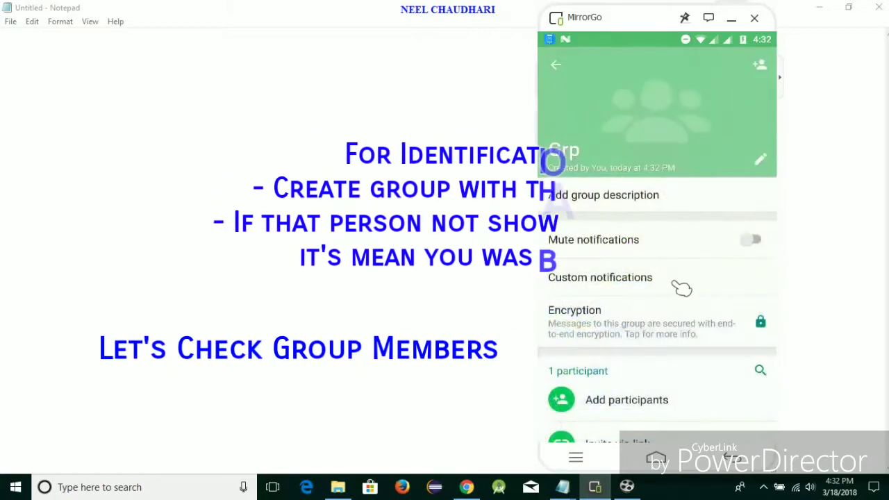
pyautogui.scroll(-3, 682, 280)
pyautogui.scroll(5, 684, 278)
pyautogui.scroll(-3, 684, 277)
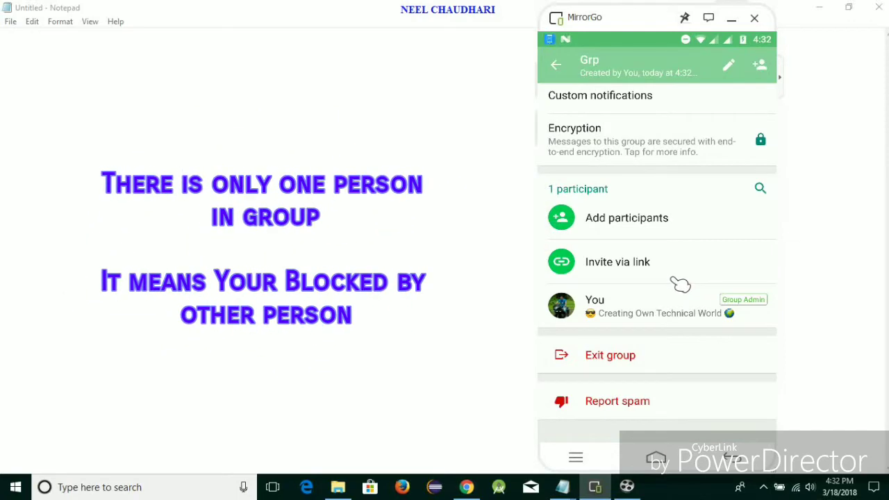
pyautogui.rightClick(680, 284)
# - Bring up the "38th Video whatsapp tricks -B" notes, minimise the phone mirror and highlight the steps of both sections for review
pyautogui.click(563, 487)
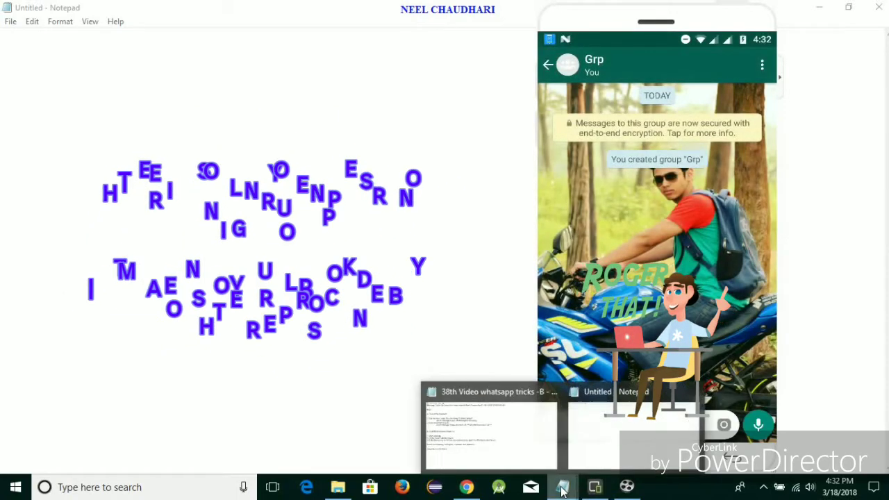
pyautogui.click(537, 451)
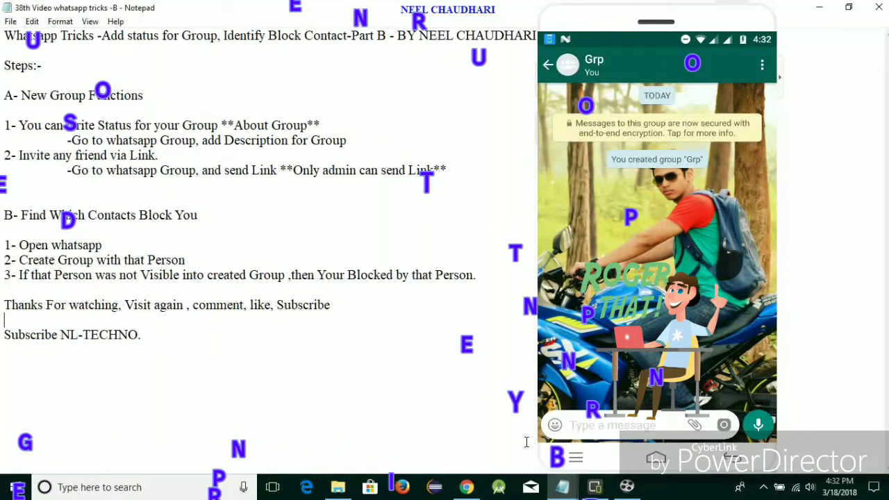
pyautogui.rightClick(768, 62)
pyautogui.click(731, 20)
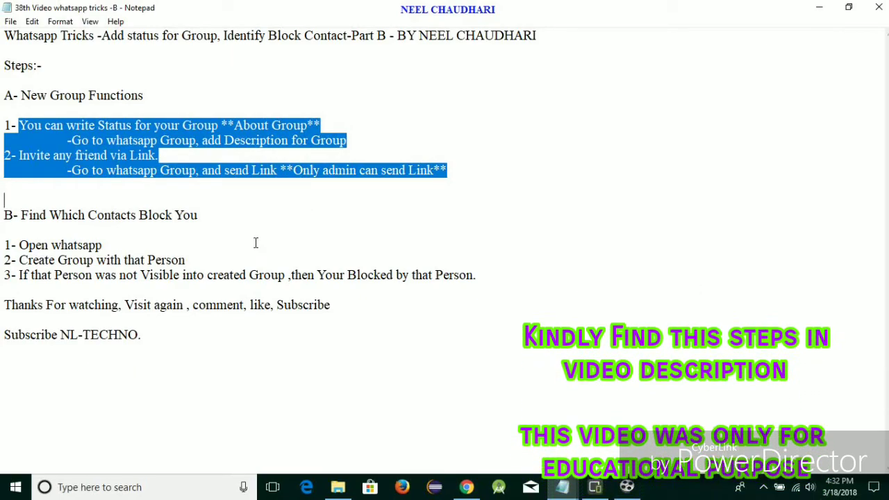
pyautogui.click(195, 290)
pyautogui.moveTo(24, 247); pyautogui.dragTo(492, 276)
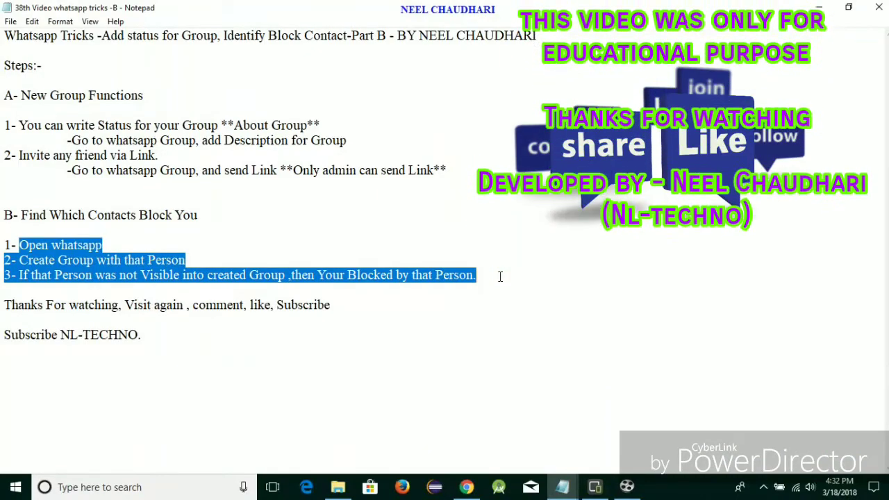